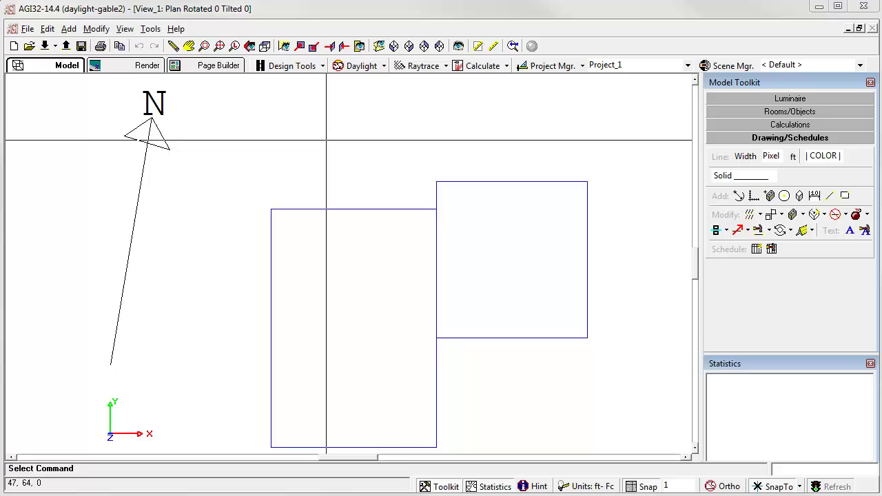
Open Daylight Parameters and enable daylighting so the site, date and sky fields become editable
left_click(360, 65)
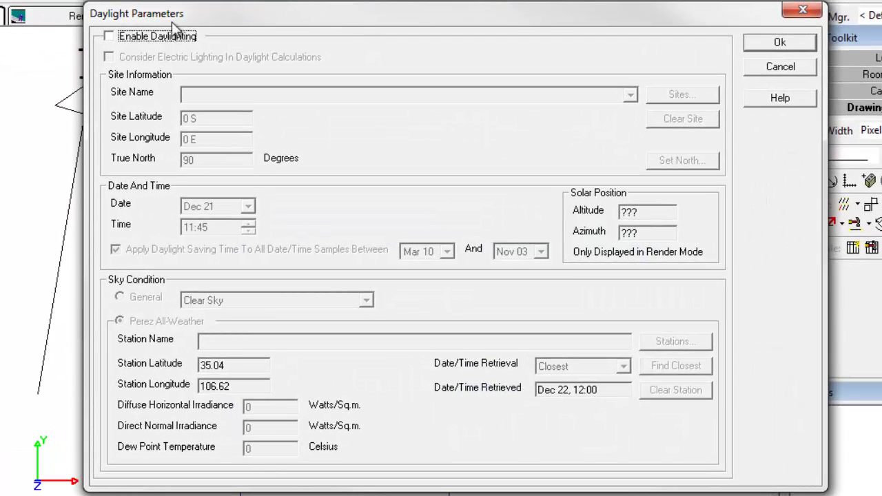
left_click(158, 36)
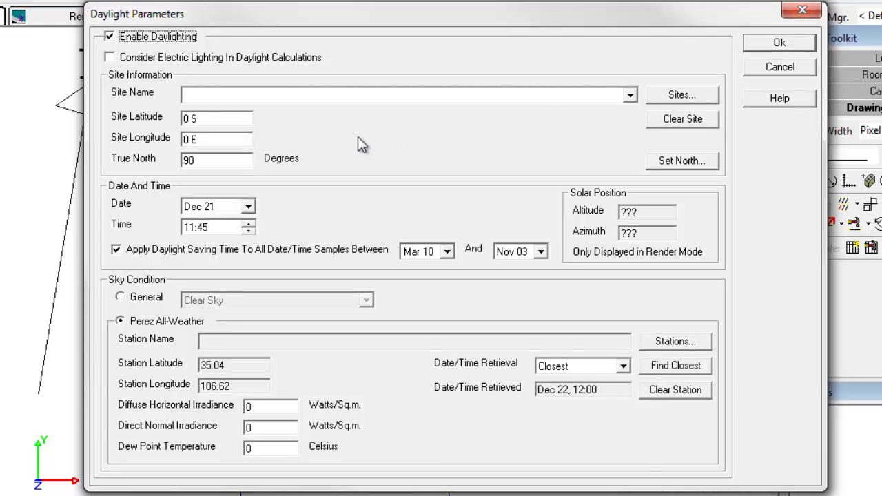
Enter site latitude 38.98 and site longitude 76.49
double_click(203, 120)
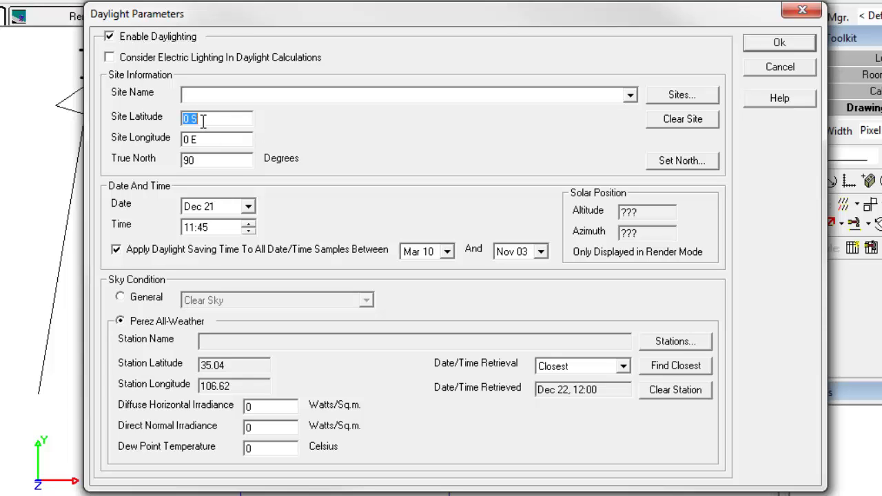
type("38.98")
key("Tab")
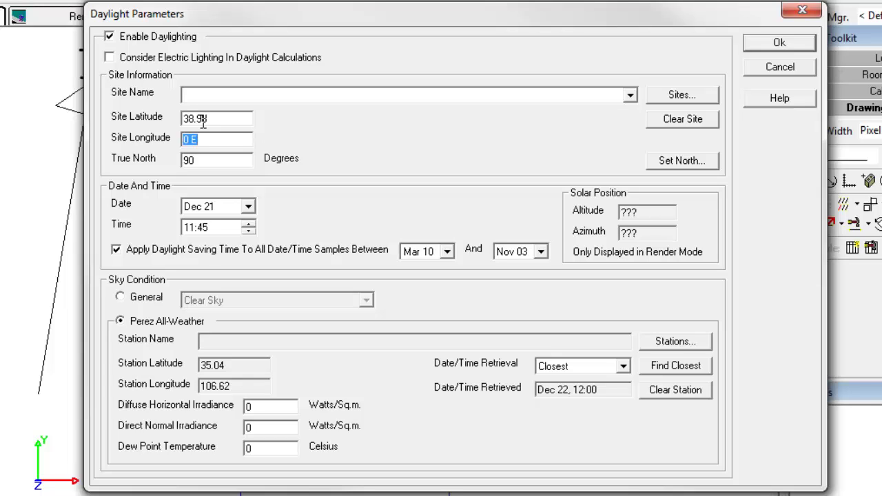
type("76.49")
key("Tab")
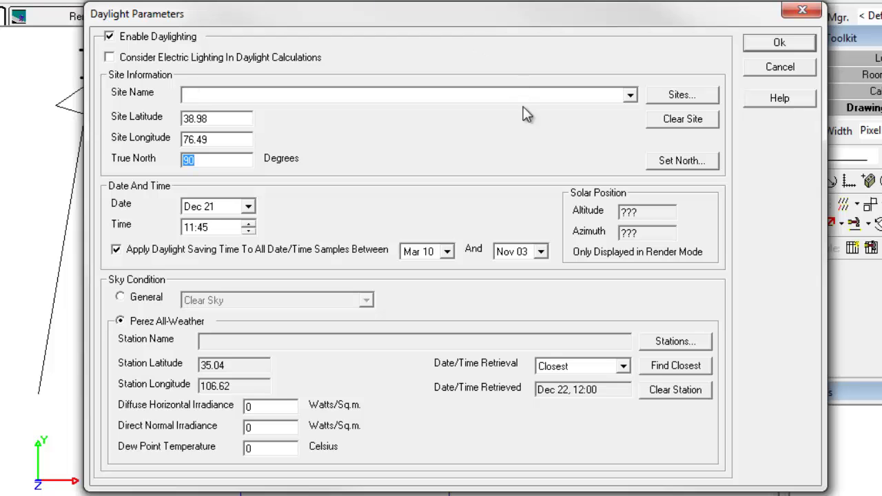
Set true north to 80.362 degrees from the base and tip of the plan's north arrow
left_click(682, 160)
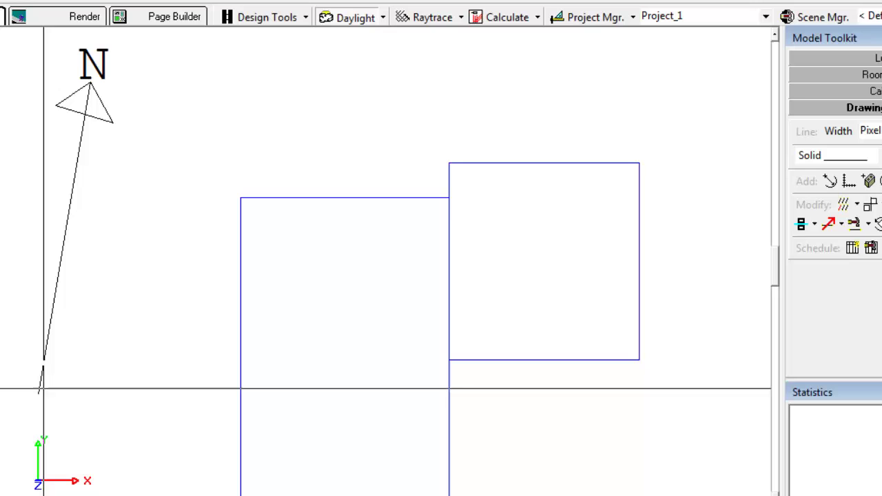
left_click(39, 389)
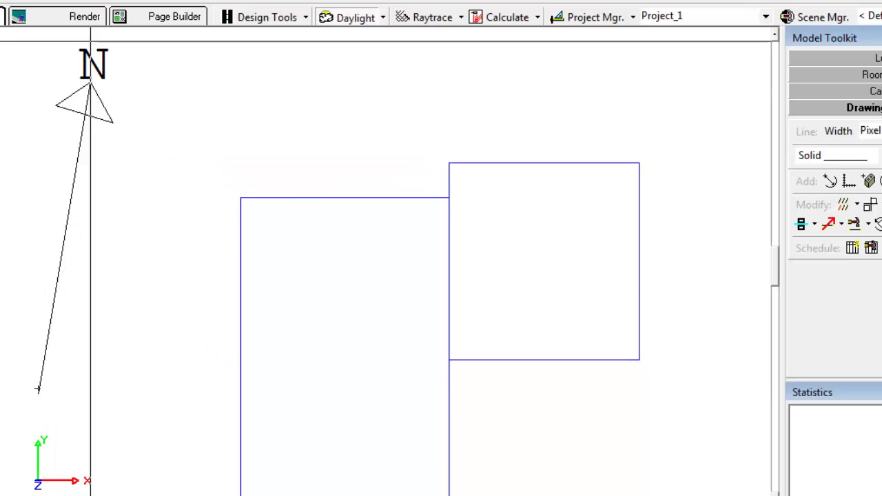
left_click(91, 88)
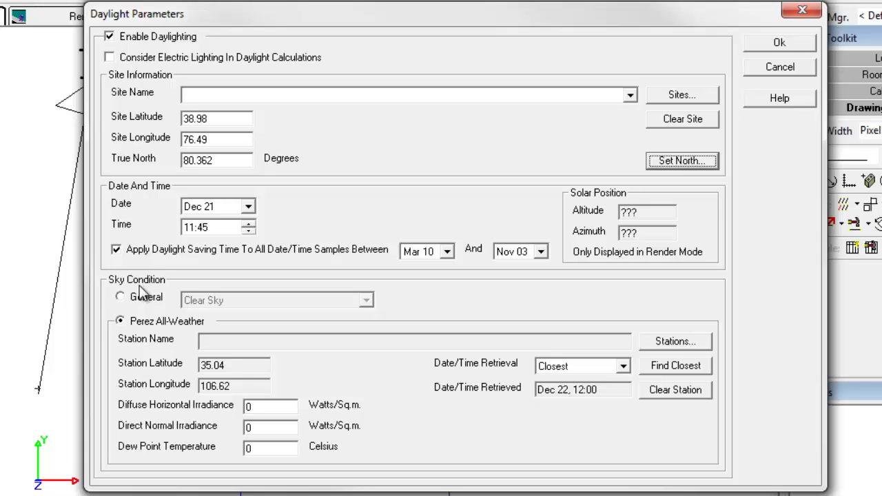
Try the General Clear Sky, then use Perez All-Weather with the nearest Baltimore-Washington Intl AP TMY3 station
left_click(122, 298)
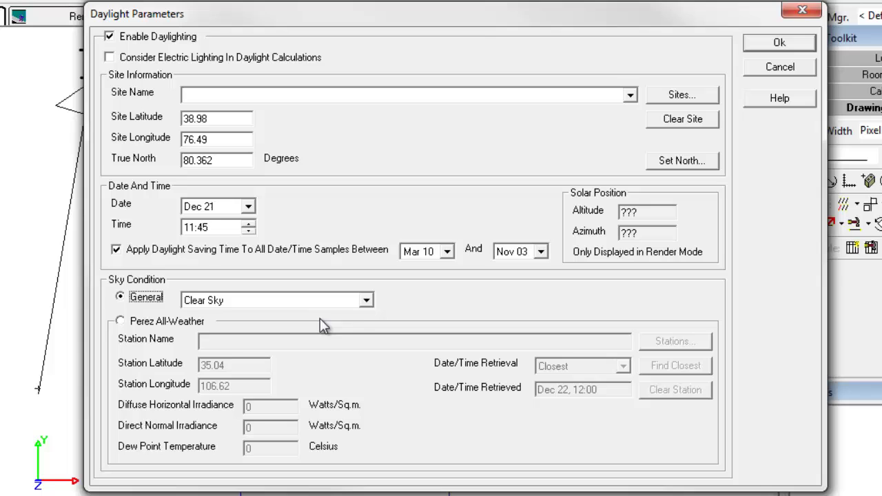
left_click(366, 302)
left_click(368, 302)
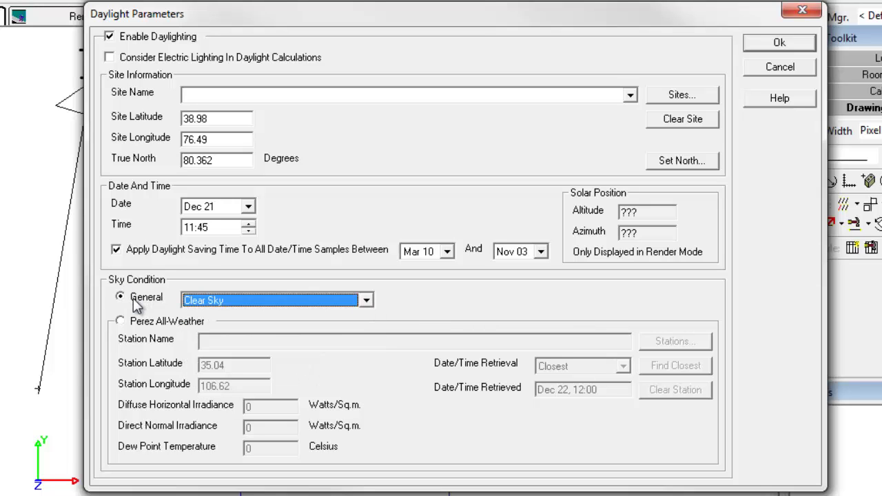
left_click(135, 322)
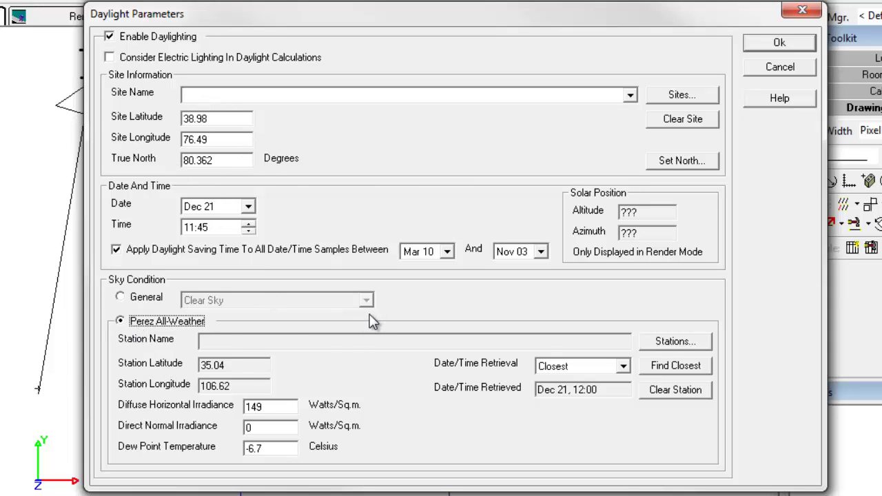
left_click(674, 366)
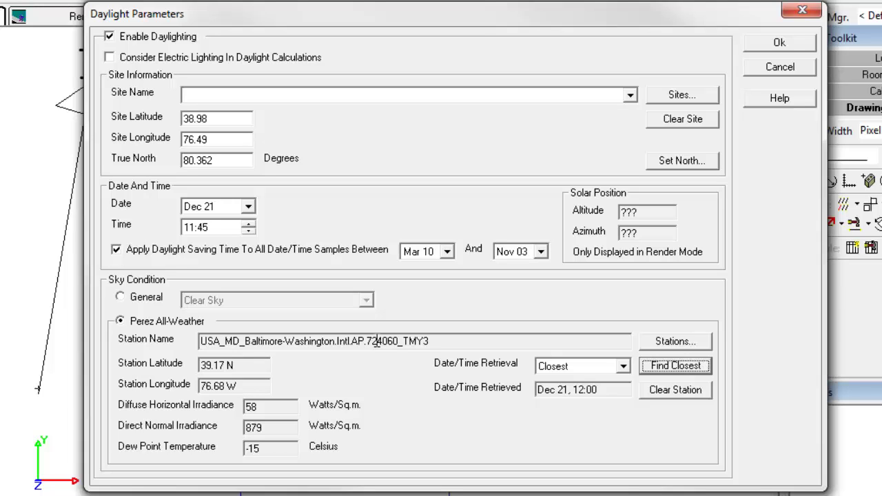
Show the Weather Stations list, with Baltimore-Washington Intl nearest at 17 mi
left_click(655, 341)
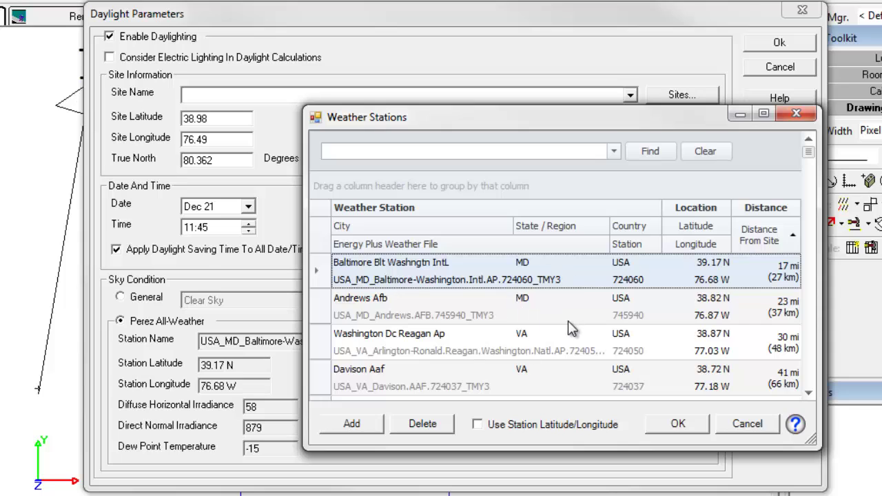
Accept the station, clear station and site coordinates, and add a blank row in Site Locations
left_click(678, 424)
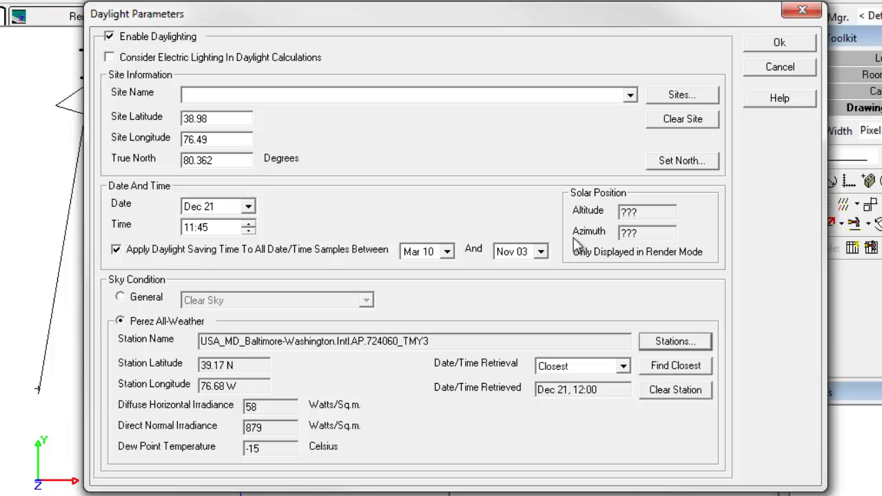
left_click(686, 395)
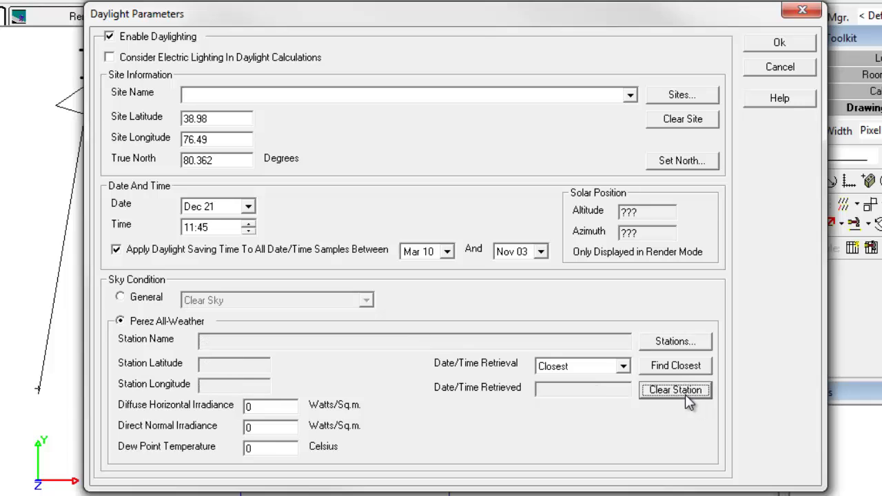
left_click(669, 124)
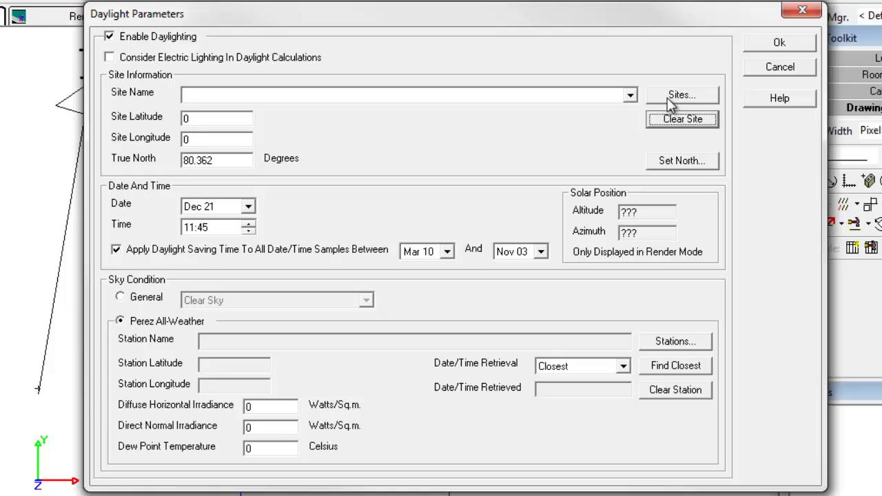
left_click(668, 96)
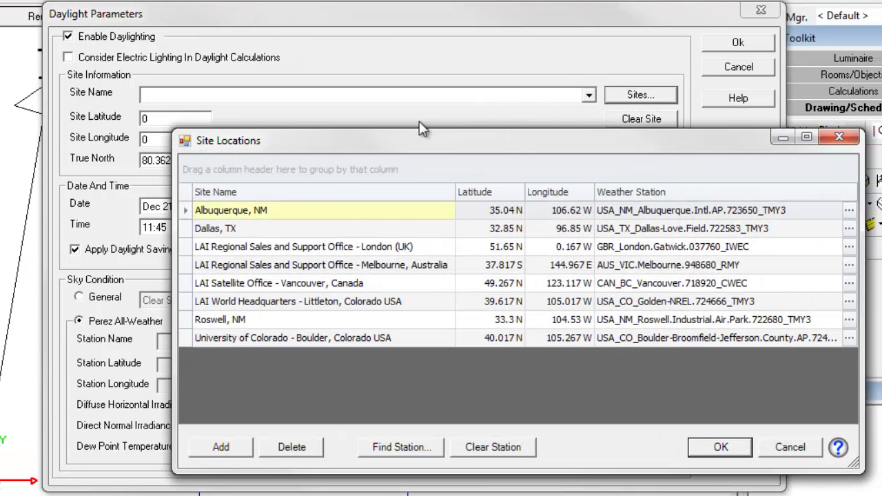
left_click(222, 448)
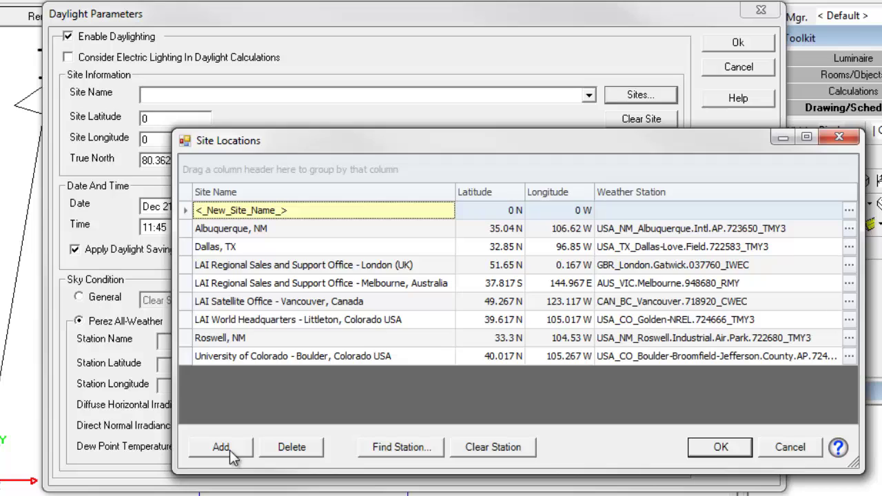
Name the new site row 'Brisbane, QLD'
type("Brisban")
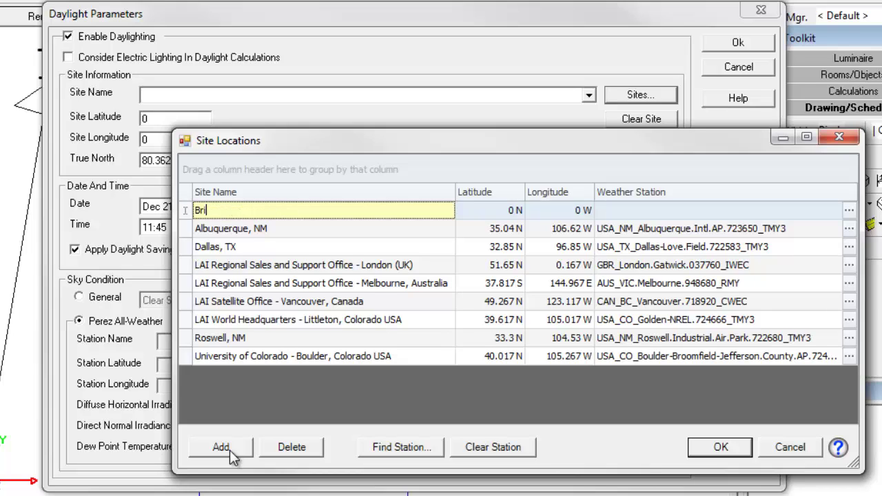
type("e, QLD")
Search stations for 'Brisbane' and link the AUS_QLD.Brisbane.945780_IWEC station to the site
left_click(393, 453)
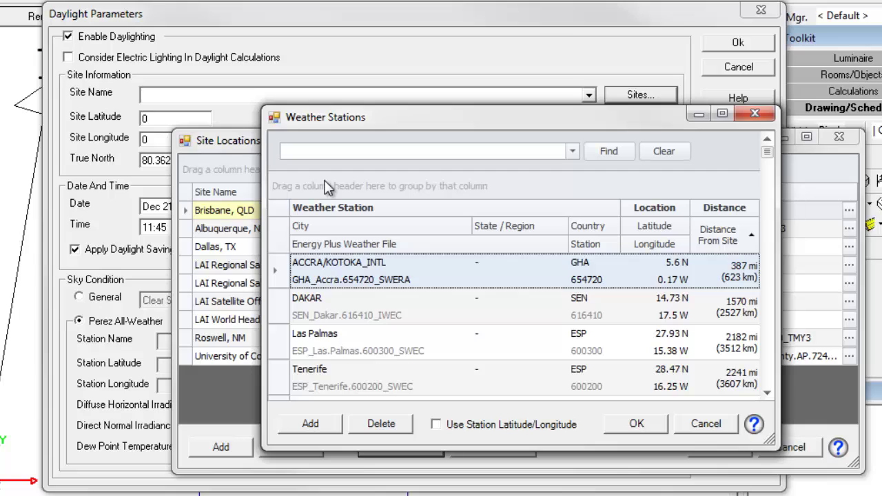
type("Brisbane")
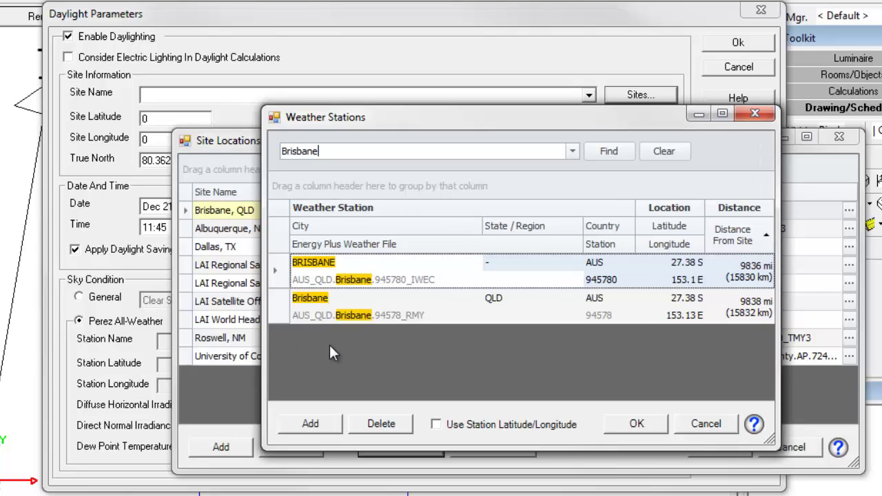
left_click(275, 276)
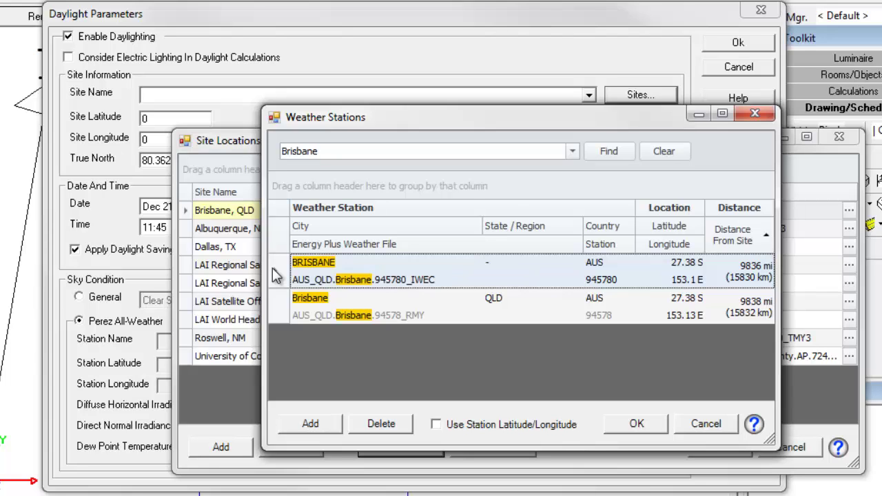
left_click(645, 426)
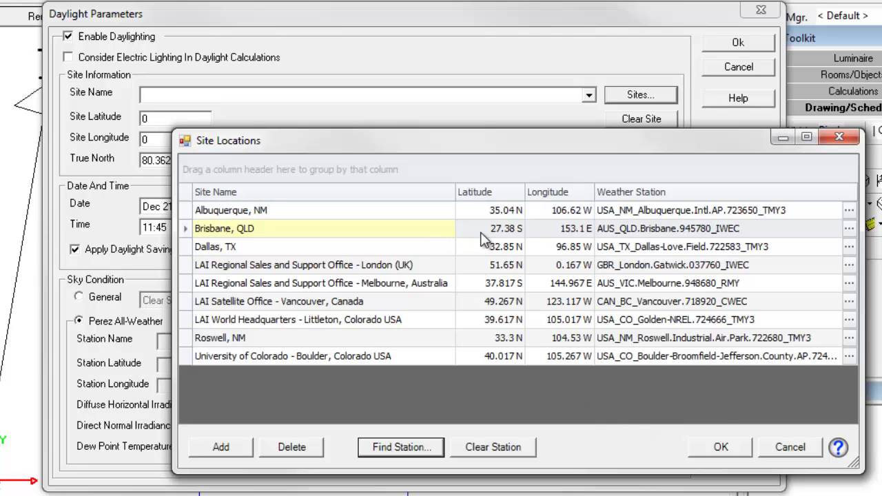
Apply Brisbane, QLD, loading Dec 21, 12:00 values: 530 W/m² direct normal, 16 °C dew point
left_click(714, 448)
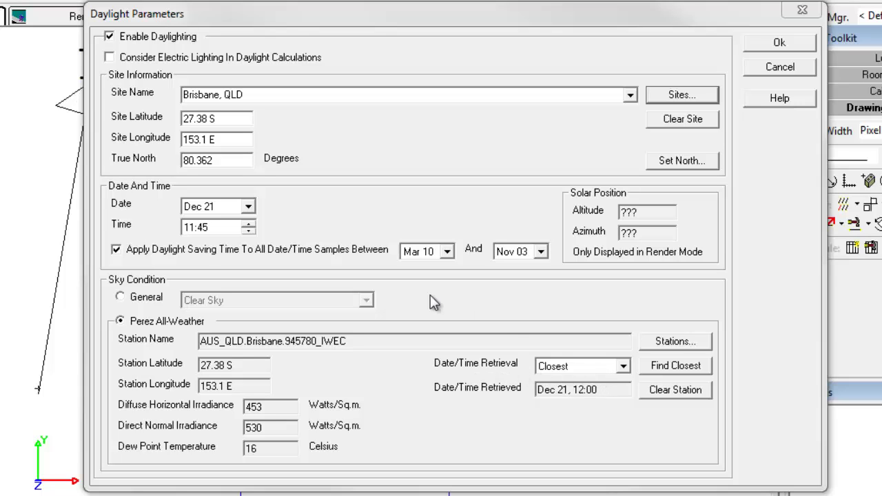
left_click(624, 366)
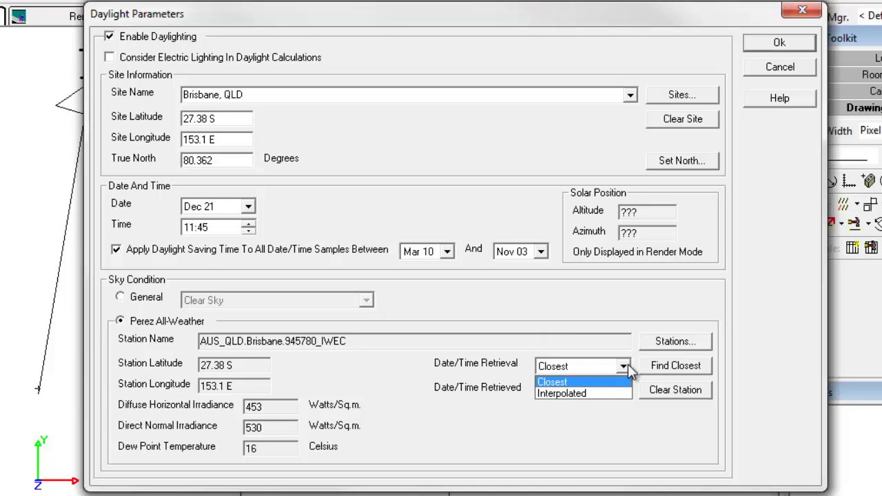
left_click(588, 393)
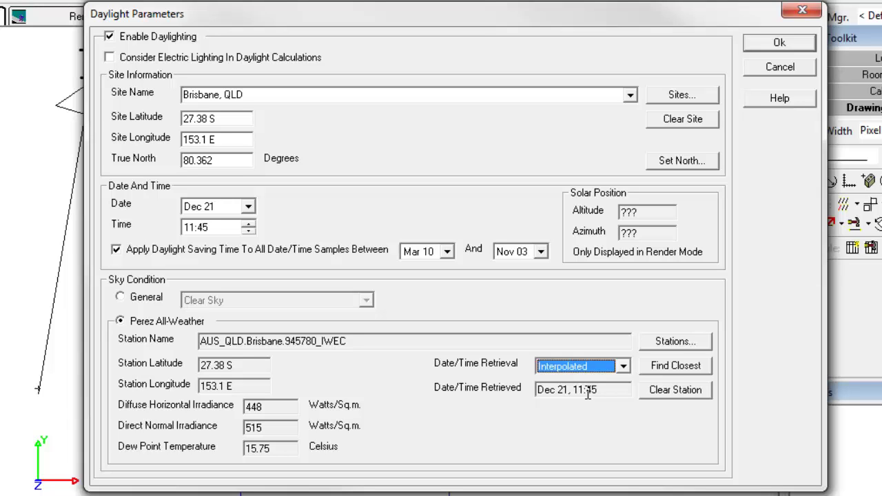
left_click(596, 366)
left_click(605, 377)
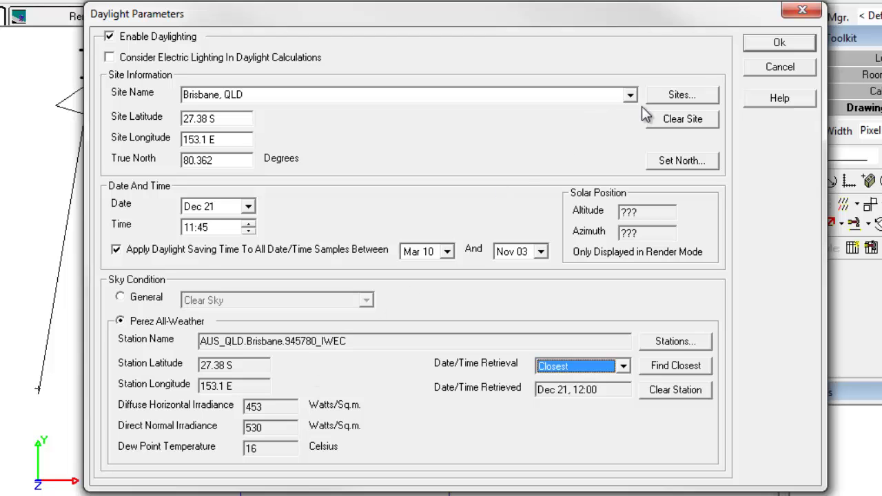
Switch the daylight site to the saved Albuquerque, NM entry with its Intl AP TMY3 station
left_click(690, 96)
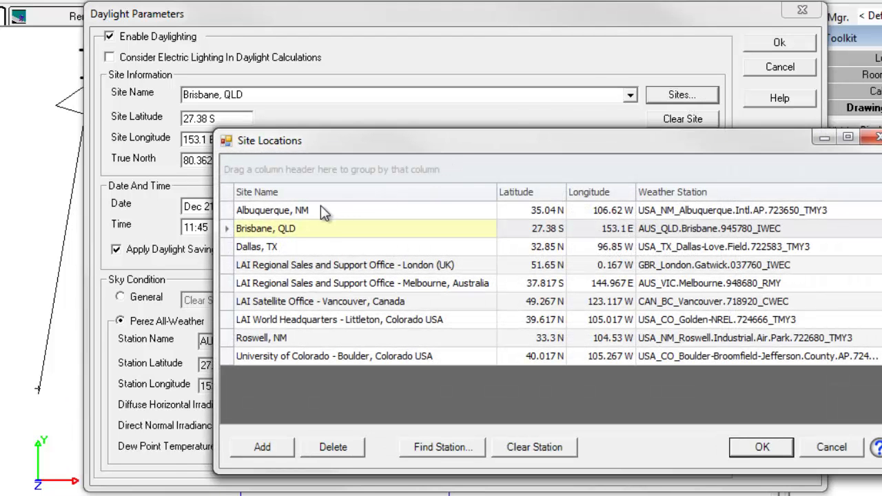
left_click(300, 210)
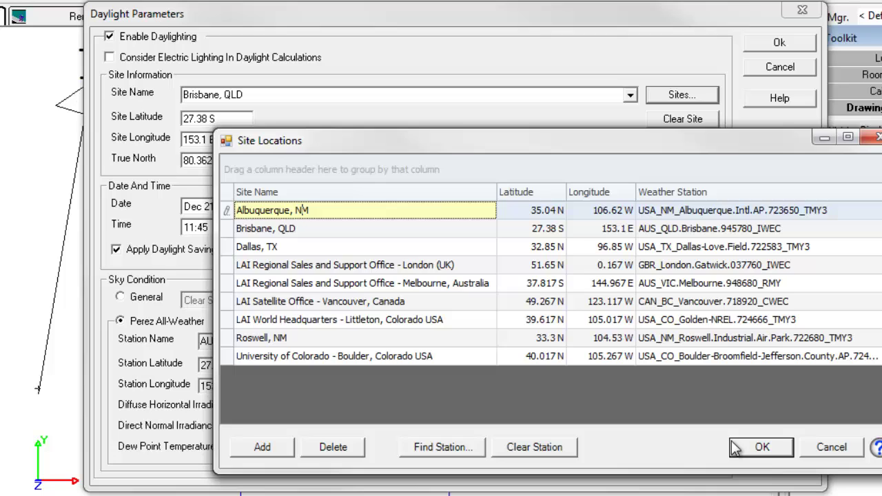
left_click(760, 448)
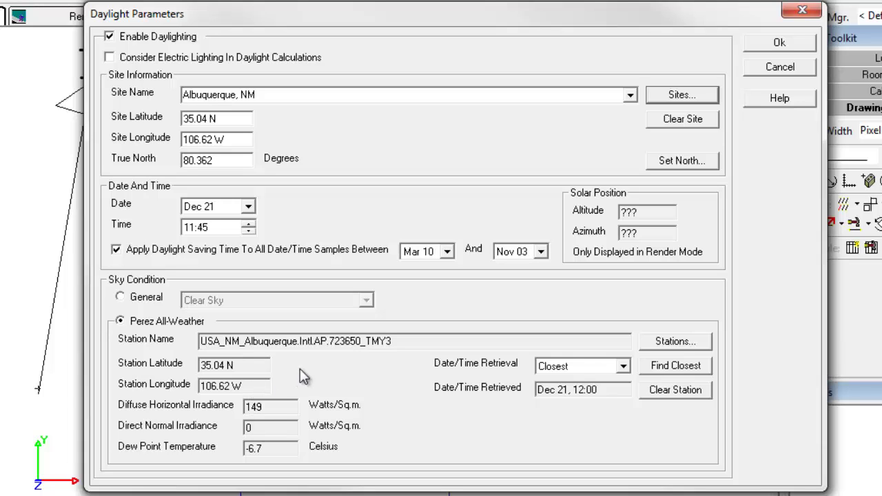
Set the daylight date to December 20, then change it to December 22 to compare Albuquerque irradiance
left_click(249, 207)
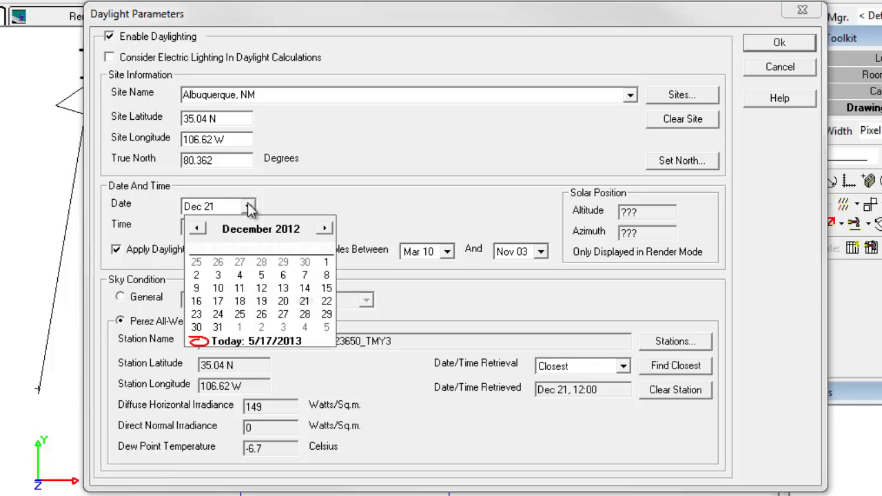
left_click(282, 302)
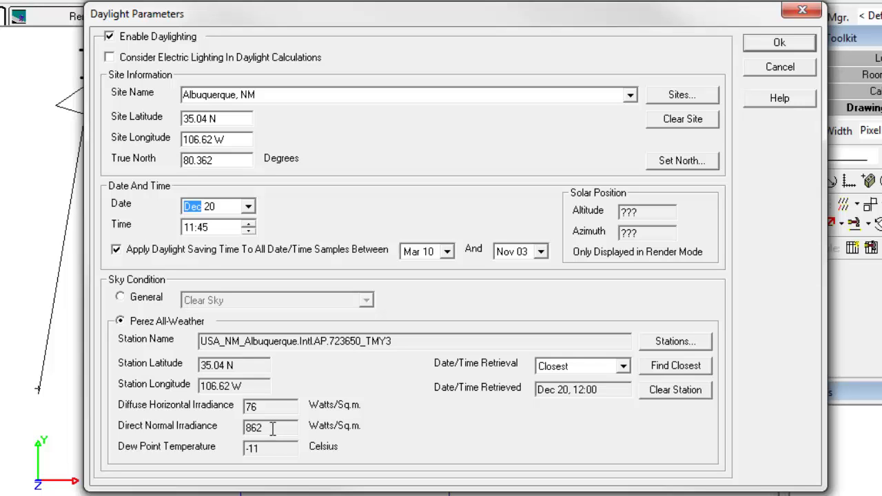
left_click(248, 206)
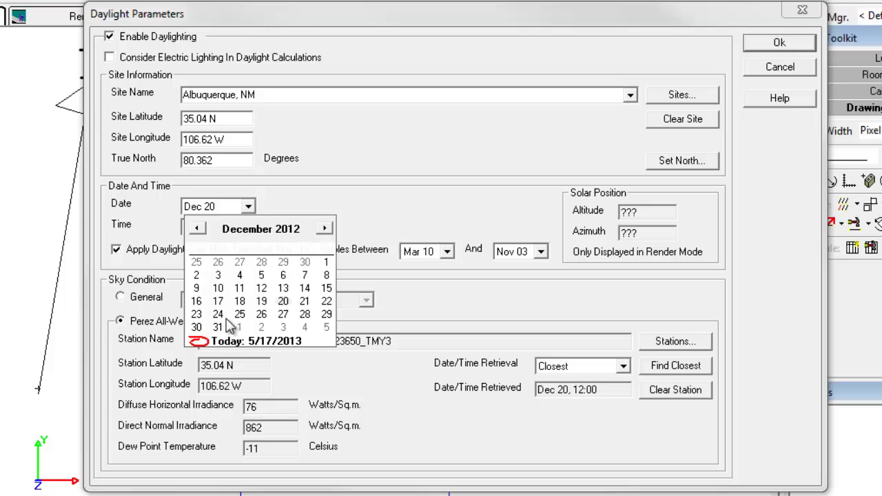
left_click(325, 302)
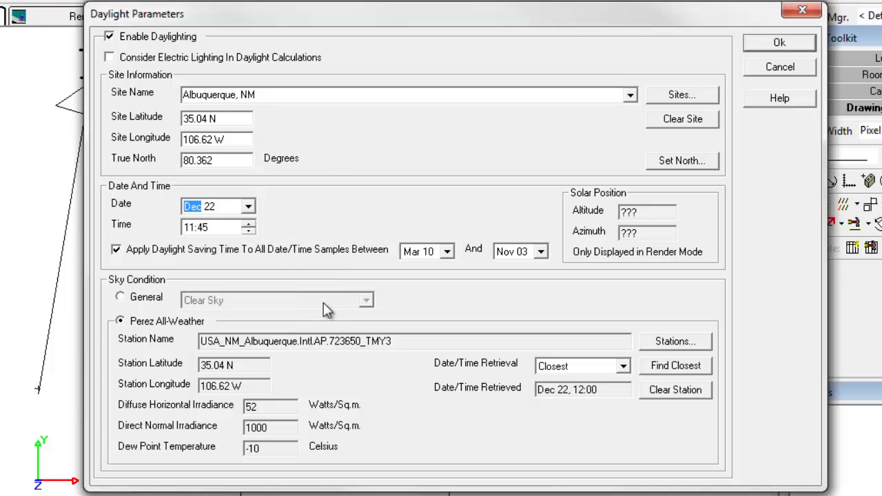